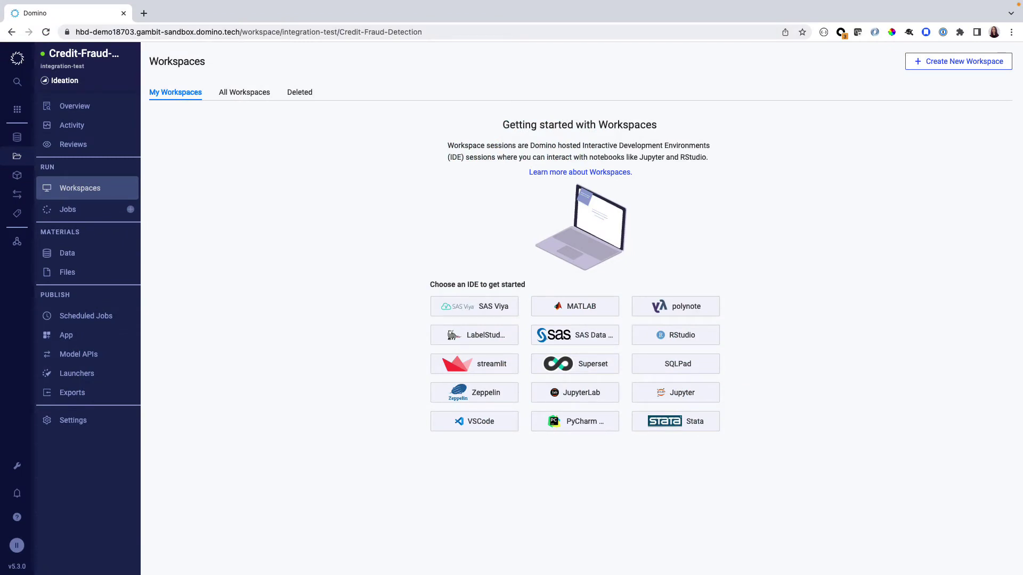
Step: Set up a new JupyterLab workspace in My Custom Environment on Azure West Europe Small hardware
{"action": "left_click", "coordinate": [958, 60]}
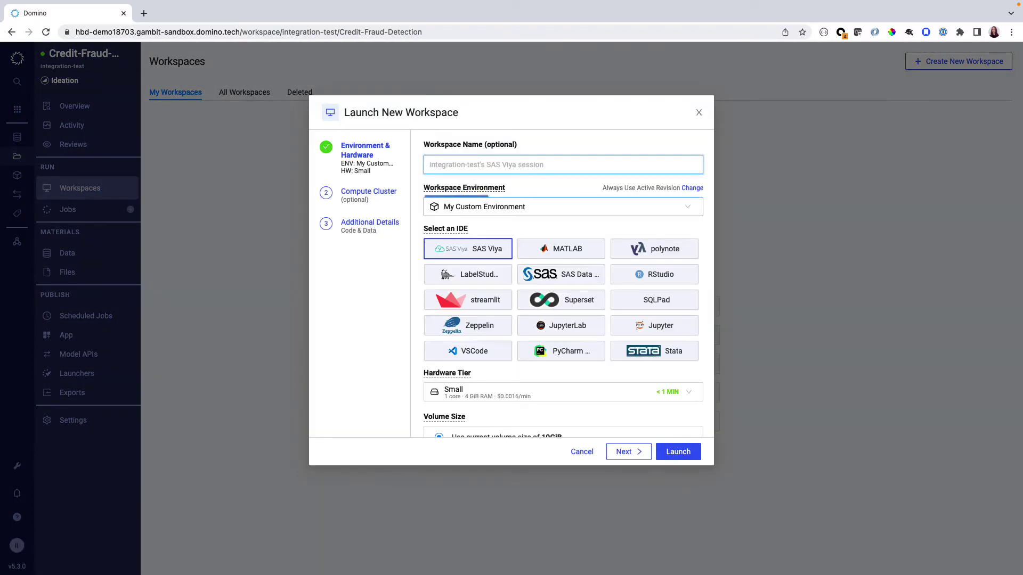
{"action": "left_click", "coordinate": [447, 207]}
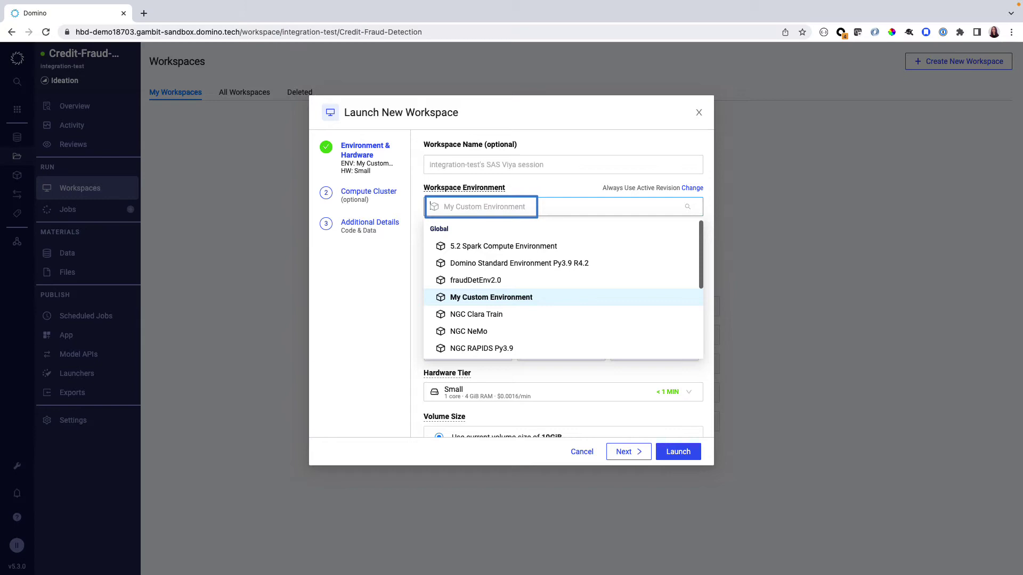
{"action": "key", "text": "Return"}
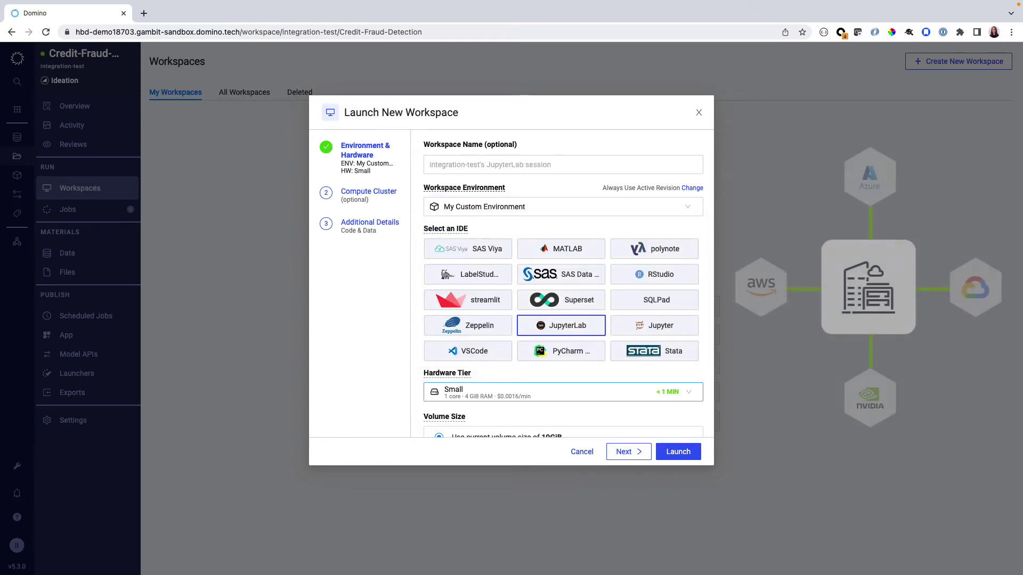
{"action": "scroll", "coordinate": [563, 283], "scroll_direction": "down", "scroll_amount": 1}
{"action": "scroll", "coordinate": [564, 284], "scroll_direction": "down", "scroll_amount": 1}
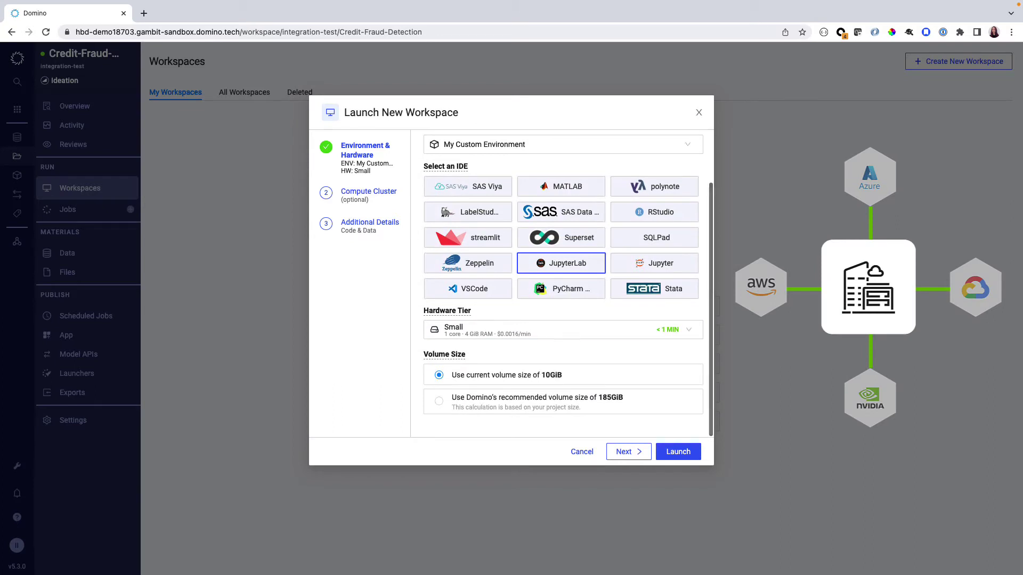
{"action": "key", "text": "Down"}
{"action": "scroll", "coordinate": [563, 247], "scroll_direction": "down", "scroll_amount": 1}
{"action": "scroll", "coordinate": [564, 248], "scroll_direction": "down", "scroll_amount": 1}
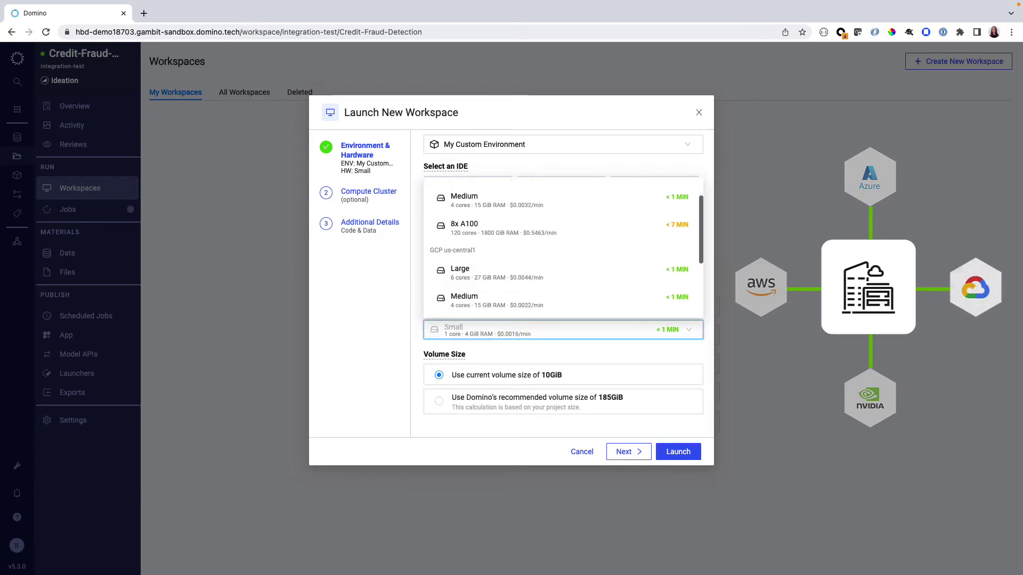
{"action": "scroll", "coordinate": [563, 247], "scroll_direction": "down", "scroll_amount": 1}
{"action": "scroll", "coordinate": [563, 248], "scroll_direction": "down", "scroll_amount": 1}
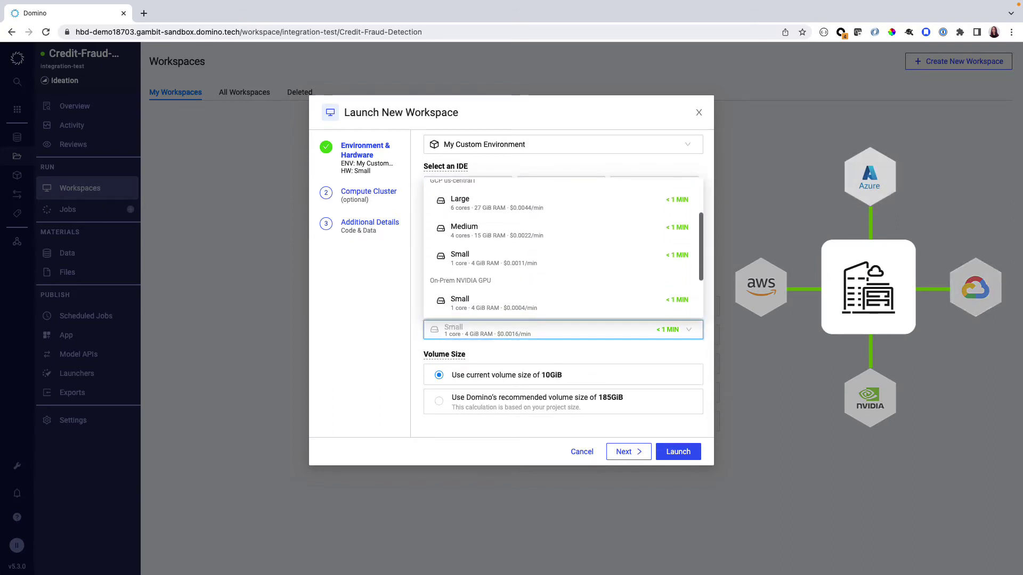
{"action": "scroll", "coordinate": [564, 248], "scroll_direction": "down", "scroll_amount": 2}
{"action": "scroll", "coordinate": [564, 248], "scroll_direction": "down", "scroll_amount": 1}
{"action": "scroll", "coordinate": [563, 248], "scroll_direction": "down", "scroll_amount": 1}
{"action": "scroll", "coordinate": [564, 247], "scroll_direction": "down", "scroll_amount": 1}
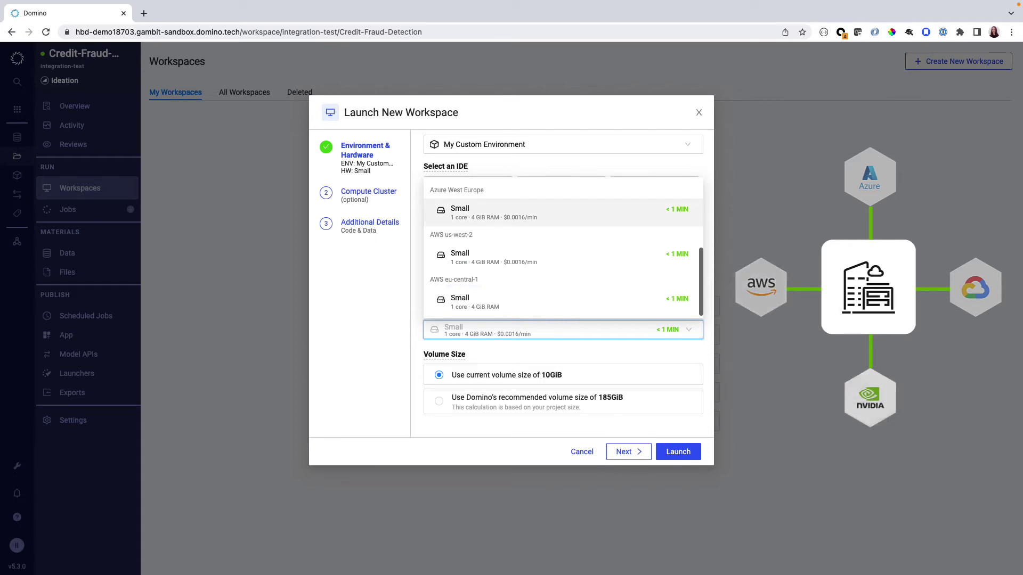
{"action": "scroll", "coordinate": [563, 247], "scroll_direction": "up", "scroll_amount": 1}
{"action": "scroll", "coordinate": [563, 234], "scroll_direction": "up", "scroll_amount": 1}
{"action": "scroll", "coordinate": [564, 234], "scroll_direction": "up", "scroll_amount": 1}
{"action": "scroll", "coordinate": [564, 234], "scroll_direction": "up", "scroll_amount": 1}
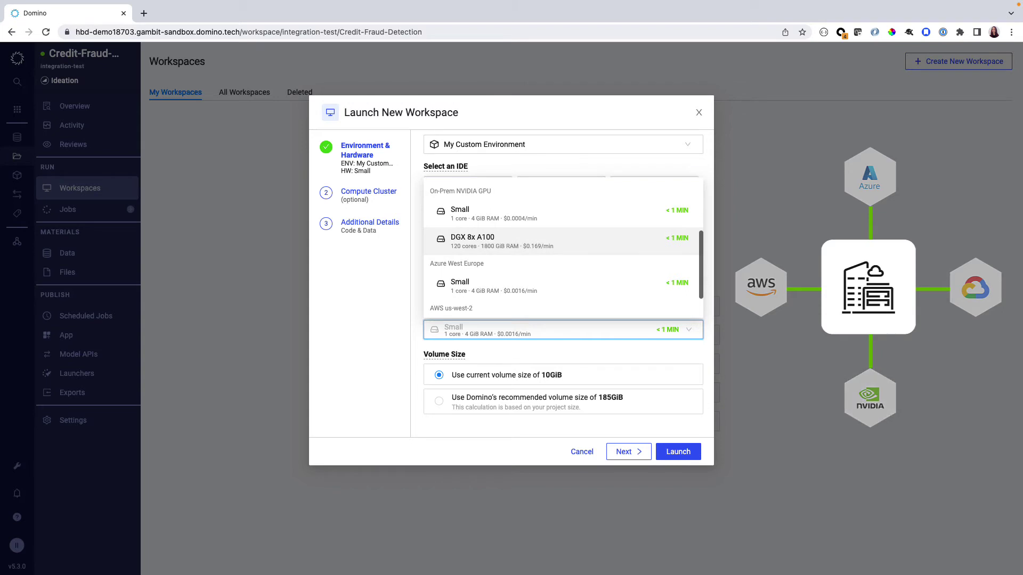
{"action": "scroll", "coordinate": [563, 236], "scroll_direction": "down", "scroll_amount": 1}
{"action": "scroll", "coordinate": [563, 236], "scroll_direction": "down", "scroll_amount": 2}
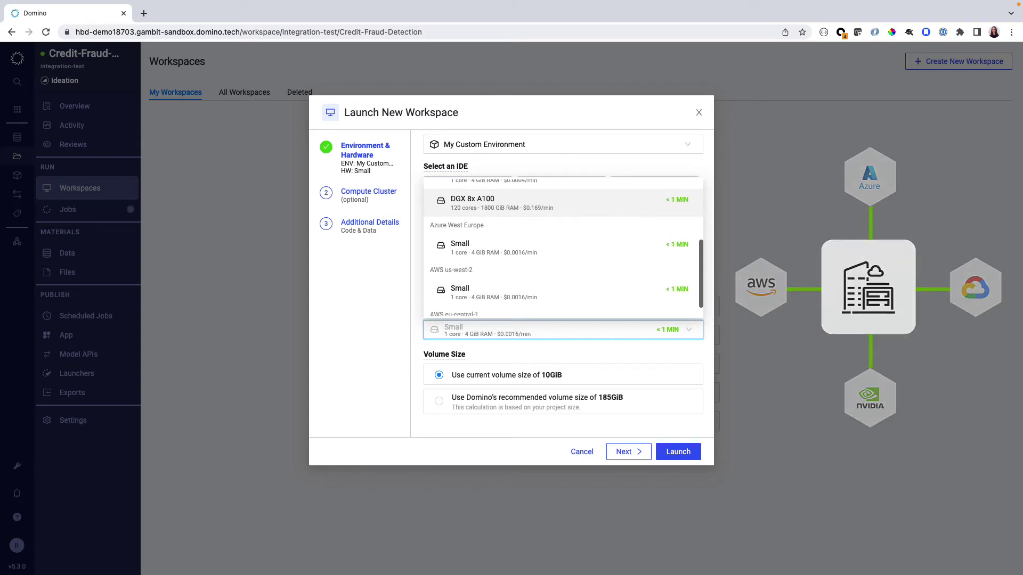
{"action": "left_click", "coordinate": [563, 230]}
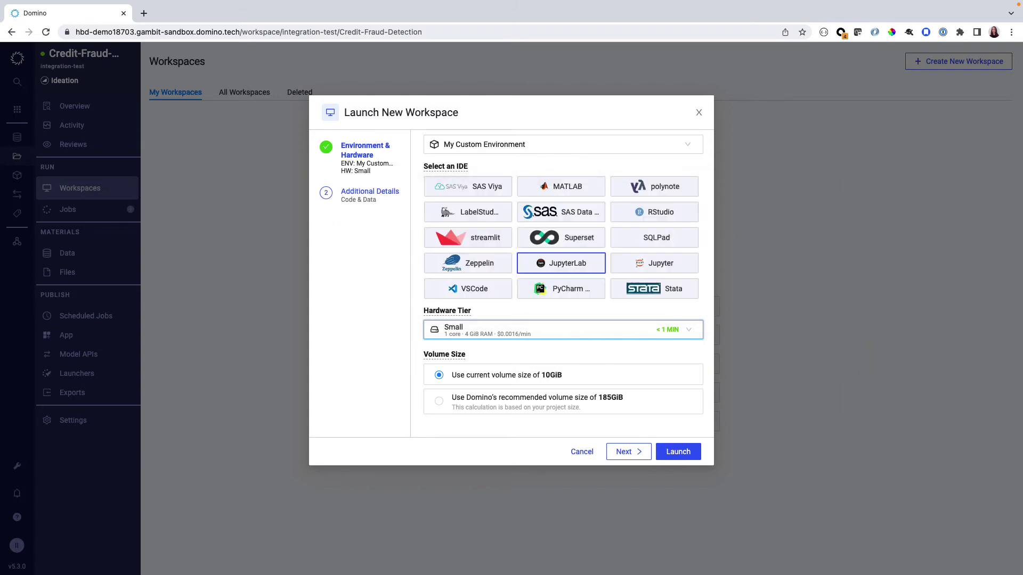
Step: Skip past the data-mount details and launch the integration-test JupyterLab workspace
{"action": "left_click", "coordinate": [628, 452]}
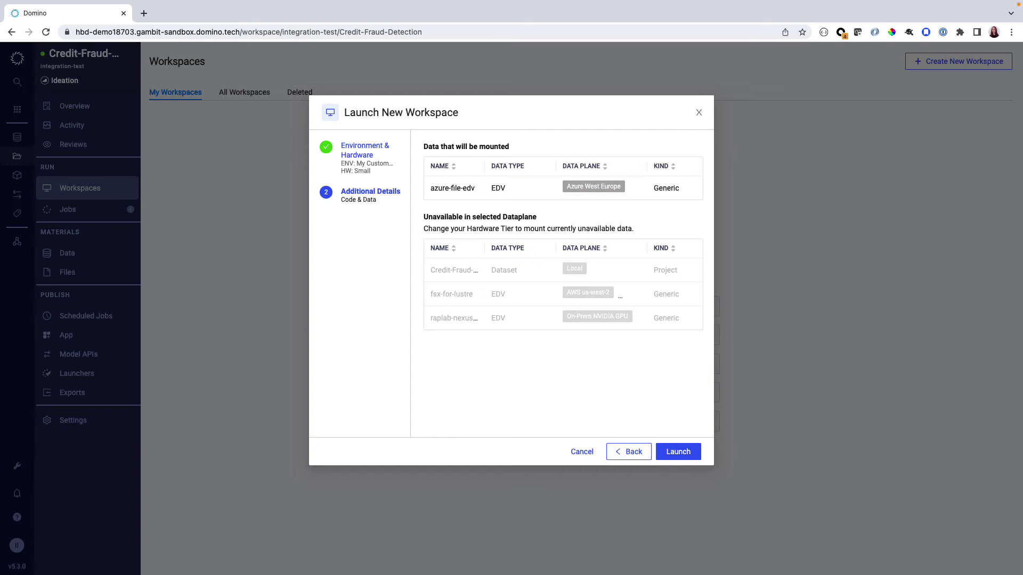
{"action": "left_click", "coordinate": [678, 452]}
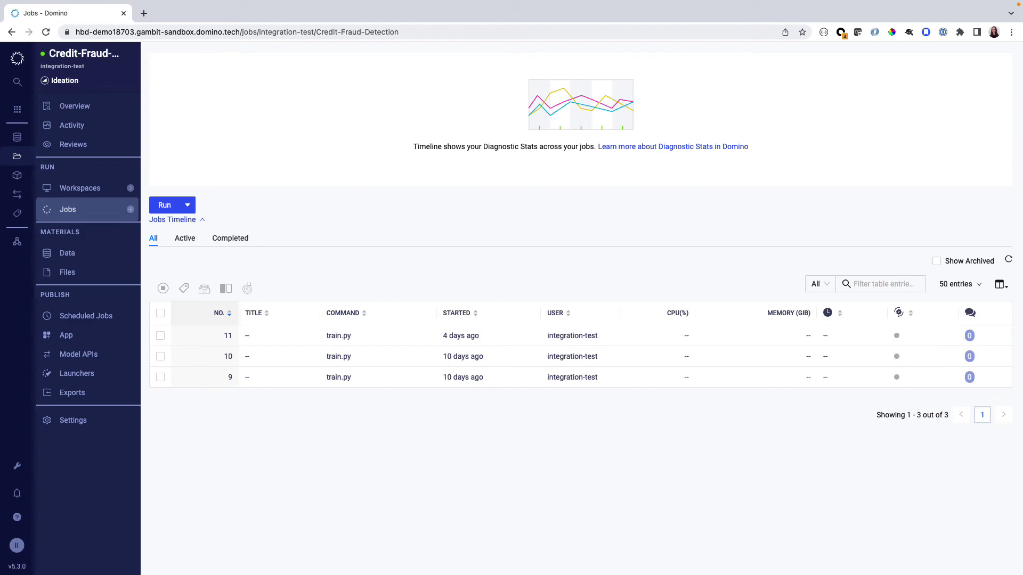
Step: Start a job running train.py on the On-Prem NVIDIA GPU DGX 8x A100 tier
{"action": "left_click", "coordinate": [164, 204]}
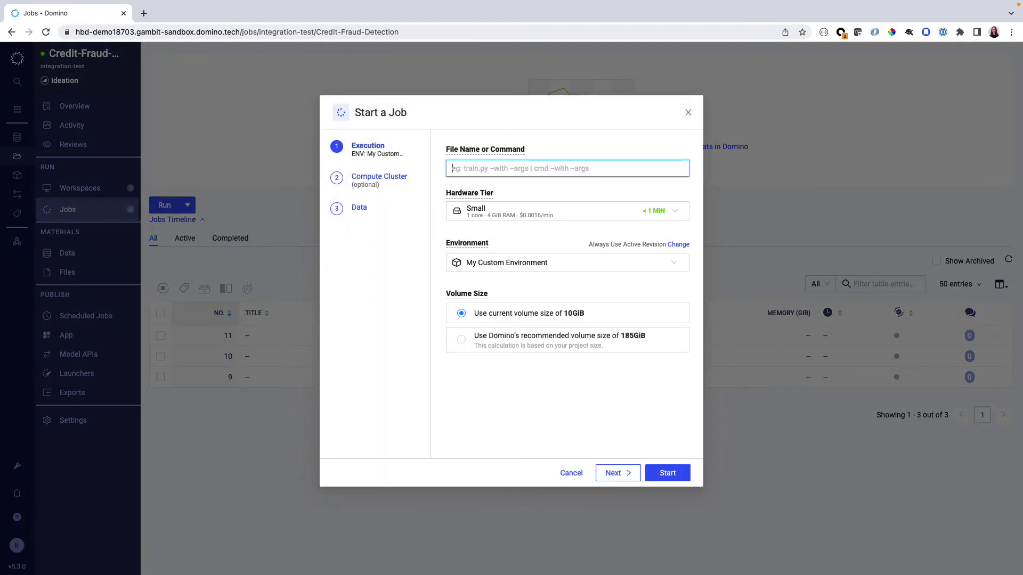
{"action": "type", "text": "train.py"}
{"action": "key", "text": "Tab"}
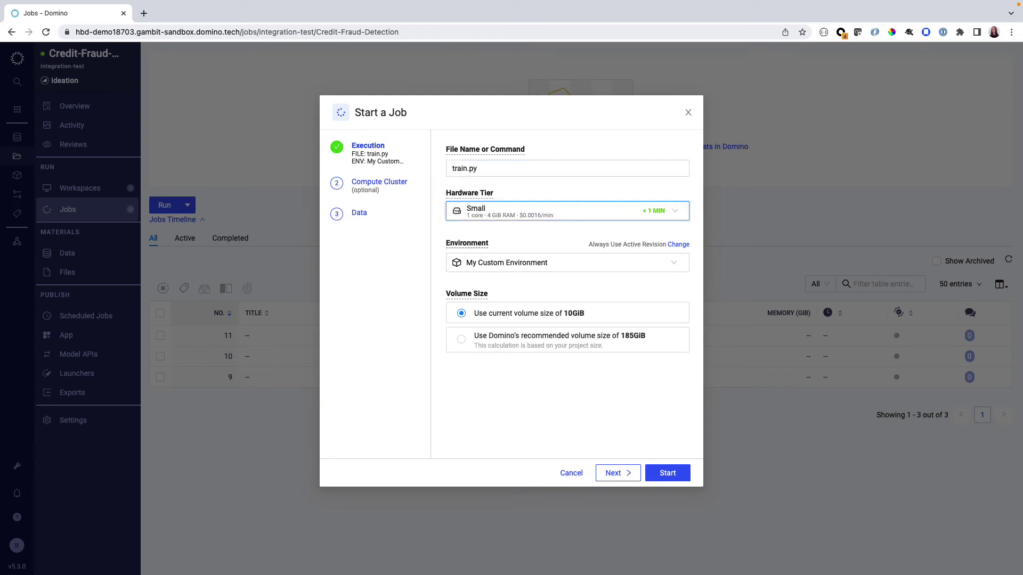
{"action": "key", "text": "Down"}
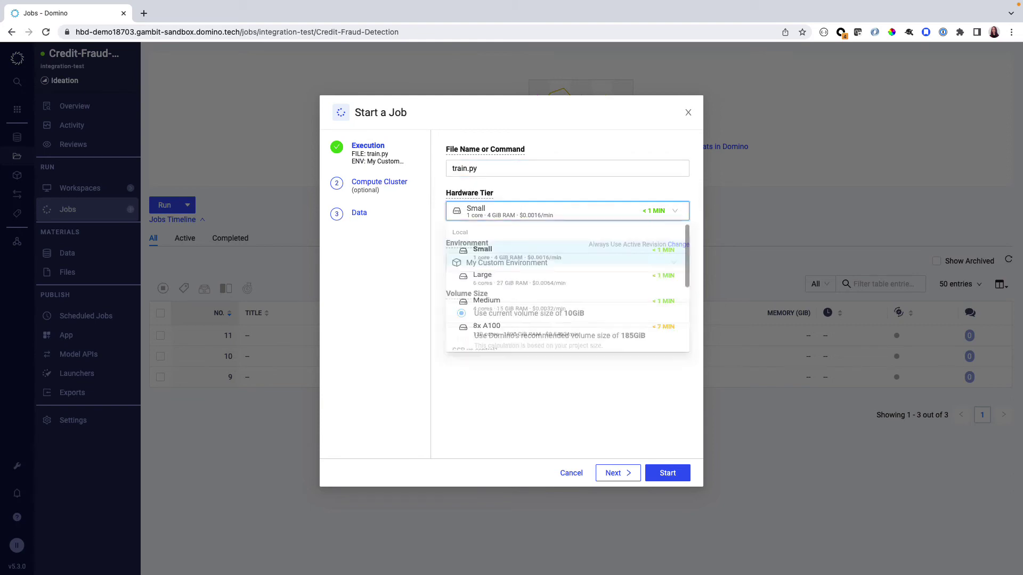
{"action": "scroll", "coordinate": [567, 296], "scroll_direction": "down", "scroll_amount": 5}
{"action": "scroll", "coordinate": [568, 296], "scroll_direction": "down", "scroll_amount": 2}
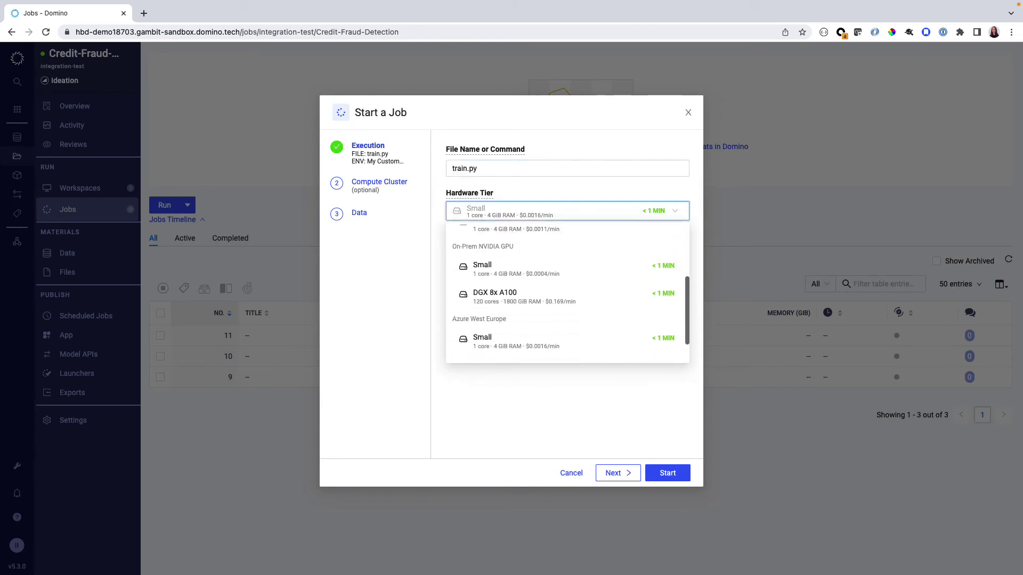
{"action": "scroll", "coordinate": [568, 296], "scroll_direction": "down", "scroll_amount": 1}
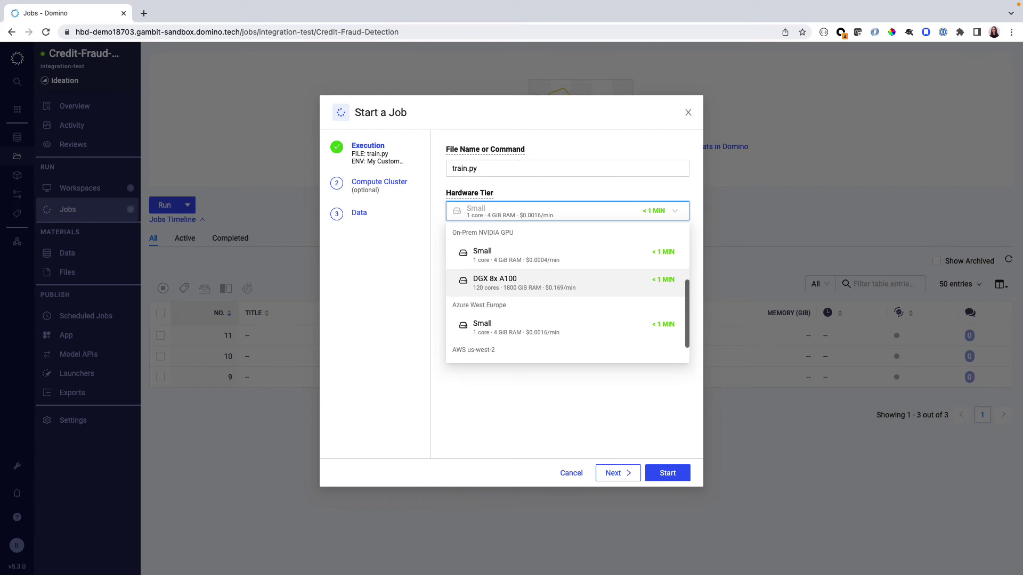
{"action": "left_click", "coordinate": [494, 282]}
{"action": "left_click", "coordinate": [667, 474]}
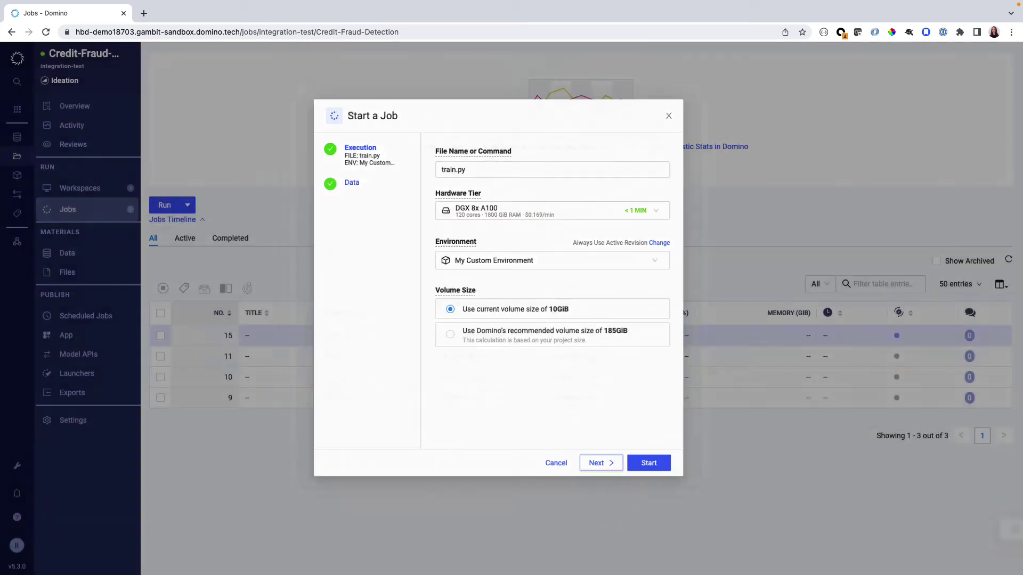